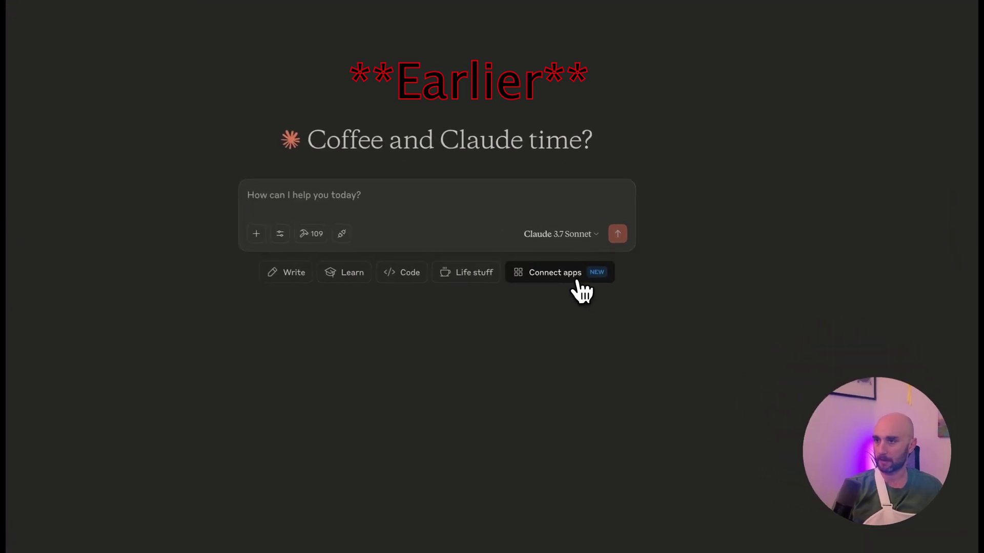
# - Open the available app connections and start connecting Gmail
pyautogui.click(580, 289)
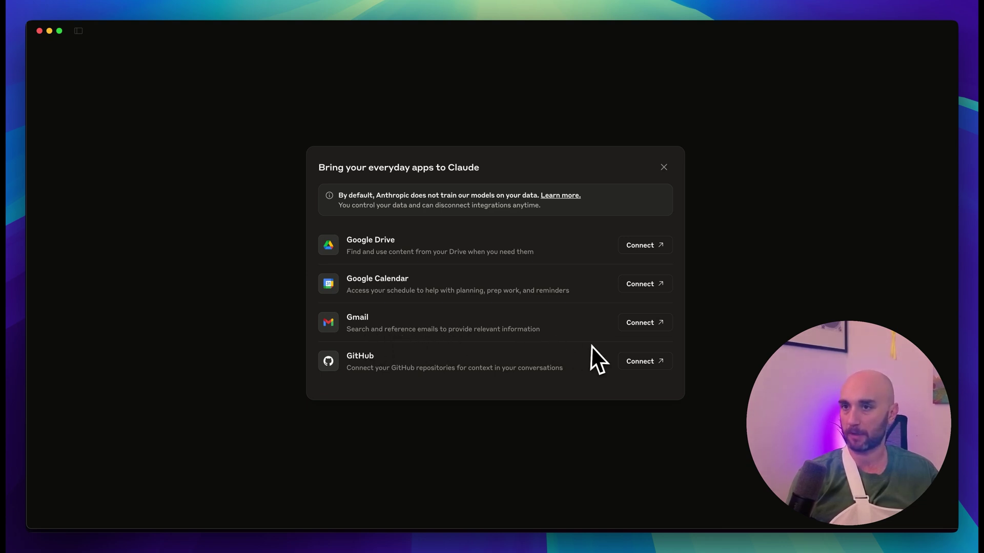
pyautogui.click(656, 332)
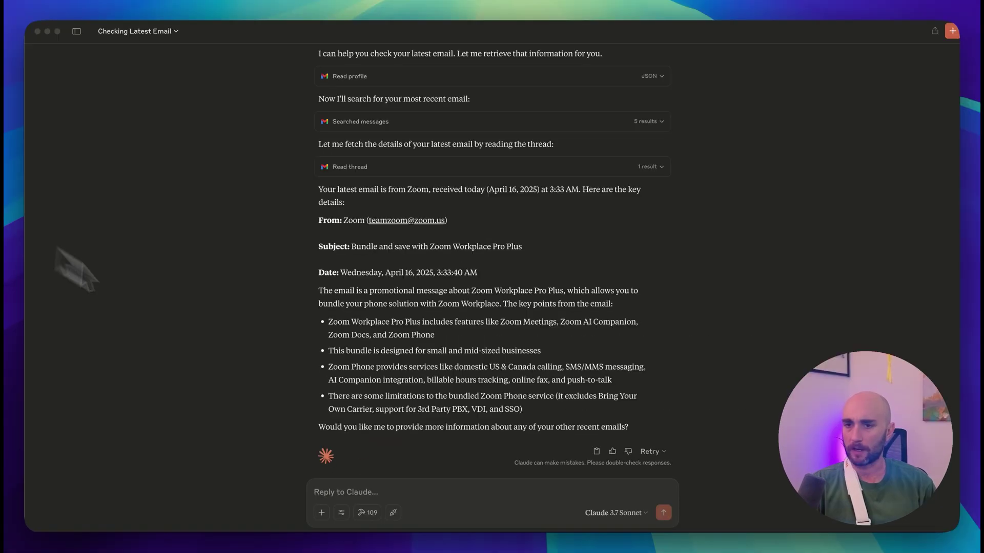
# - Ask which Gmail filters are set up, and review the reply and the earlier answer about emails from Zoom
pyautogui.click(393, 492)
pyautogui.hotkey('alt', 'space')
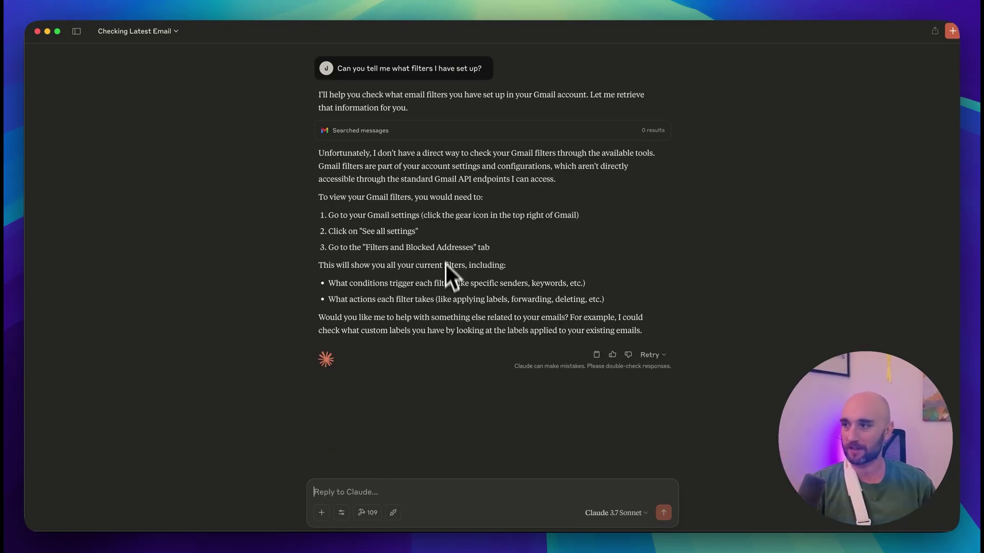
pyautogui.scroll(10, 333, 190)
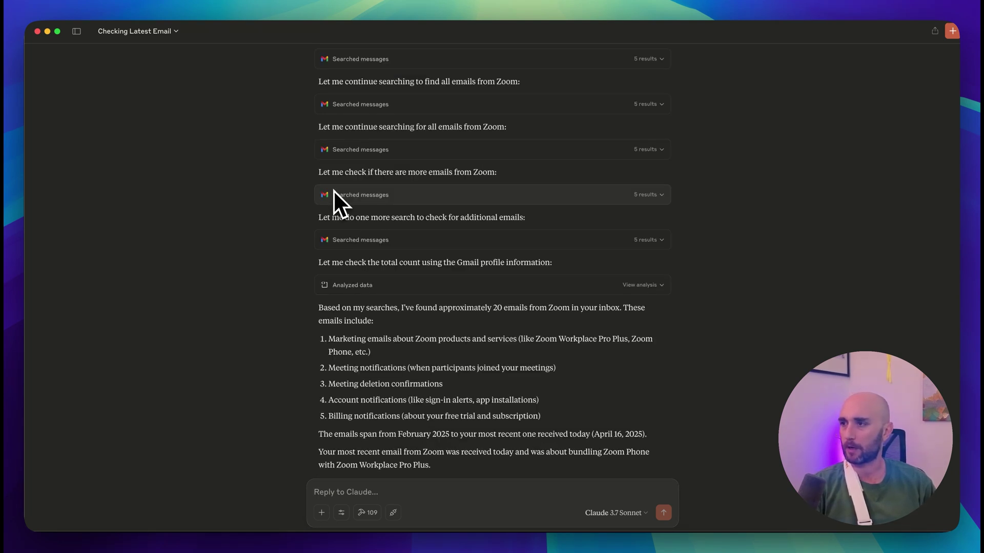
pyautogui.scroll(2, 382, 272)
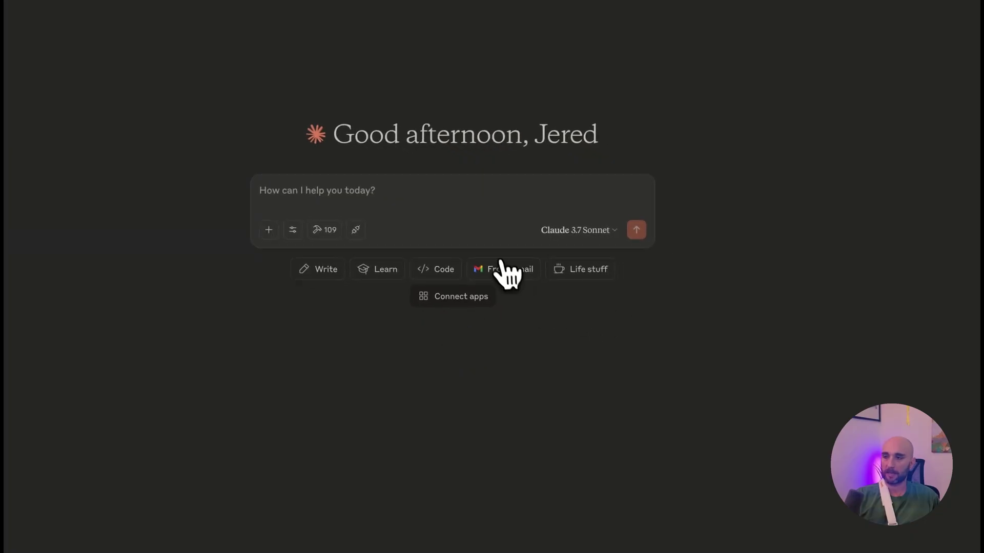
# - With Gmail and Calendar search enabled, ask to schedule a meeting for tomorrow 2 p.m. and answer the memory tool's permission request
pyautogui.click(498, 271)
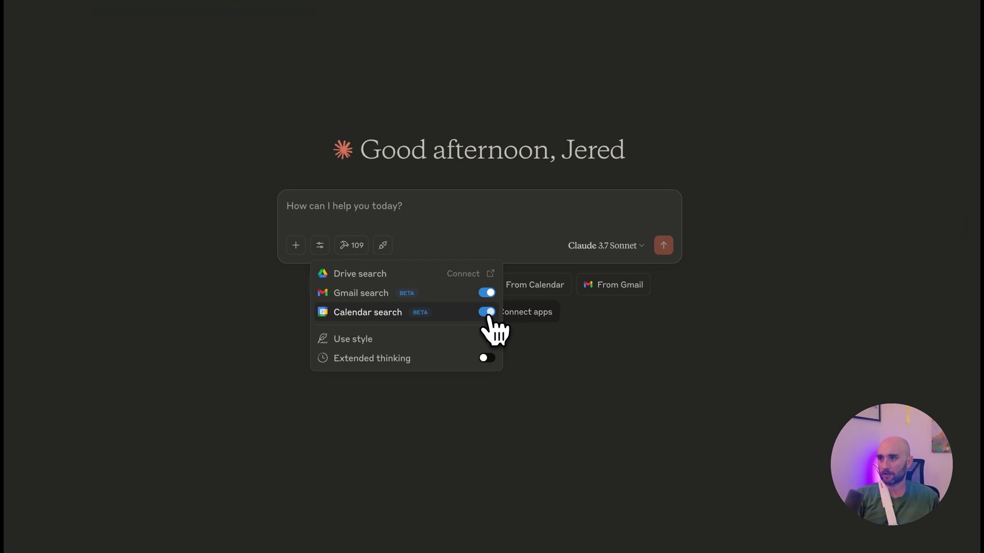
pyautogui.click(578, 350)
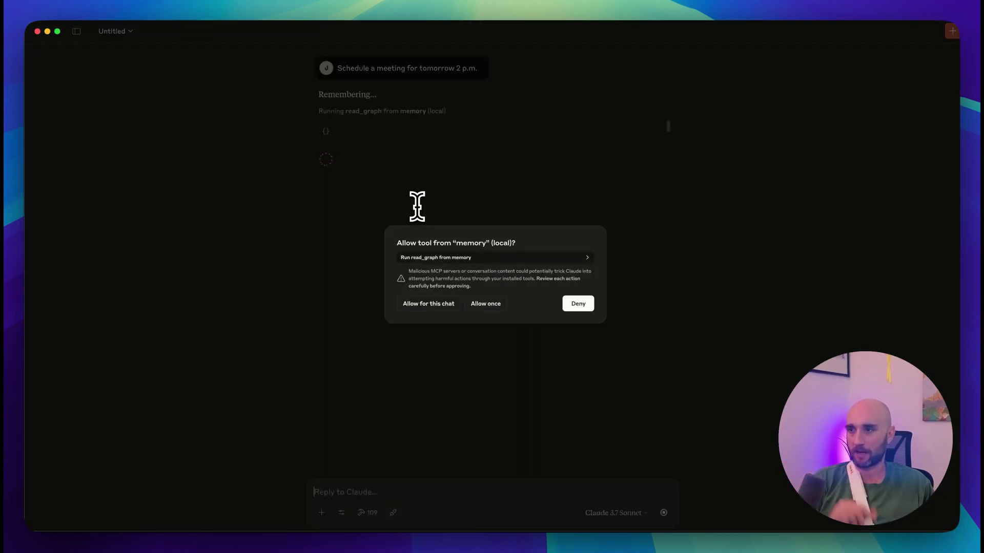
pyautogui.click(571, 304)
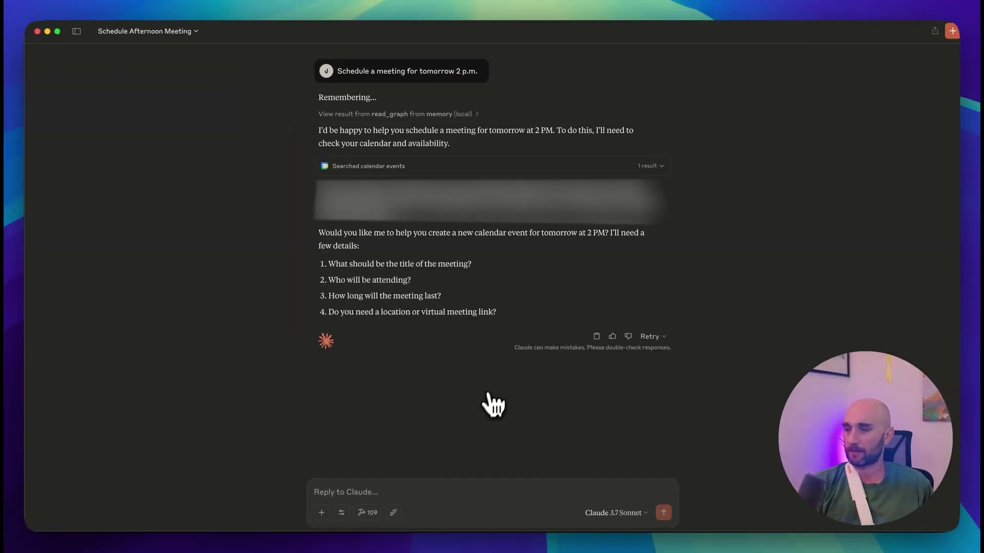
# - Reply that the meeting is titled Get My Hair Cut, lasts 45 minutes and is virtual, and allow the calendar tool for this chat
pyautogui.click(440, 498)
pyautogui.hotkey('alt', 'space')
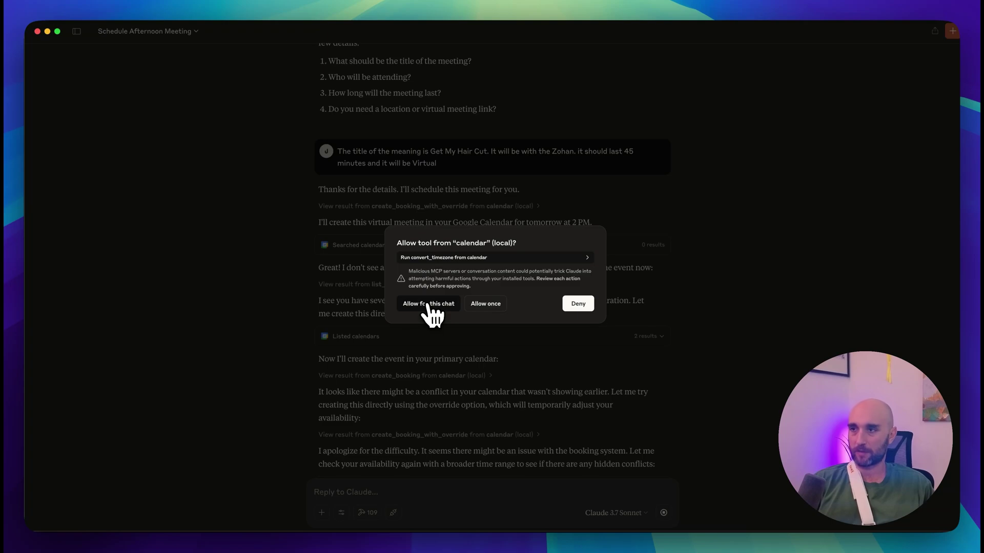
pyautogui.click(428, 304)
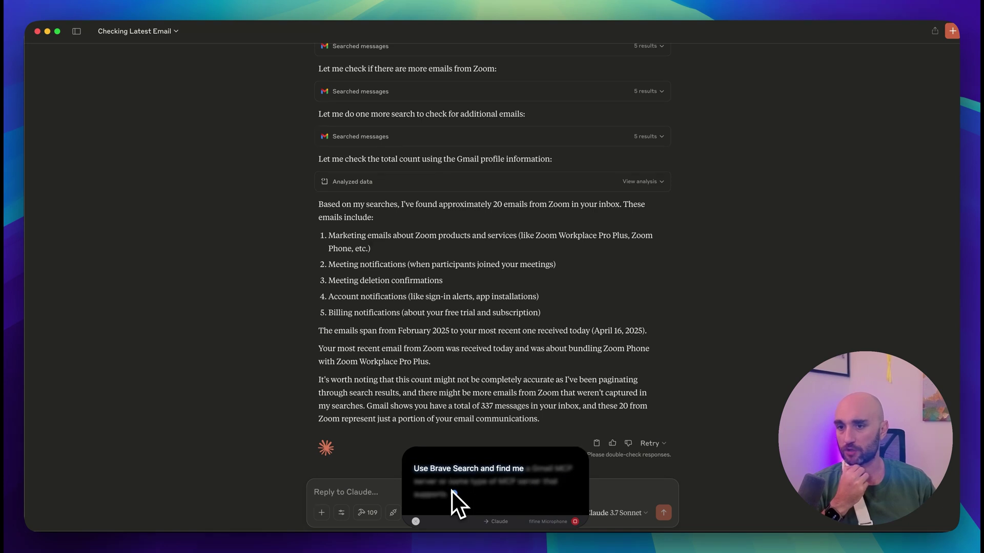
# - Ask for a Brave Search for an MCP server that supports Gmail, and review the suggested servers and their setup instructions
pyautogui.hotkey('alt', 'space')
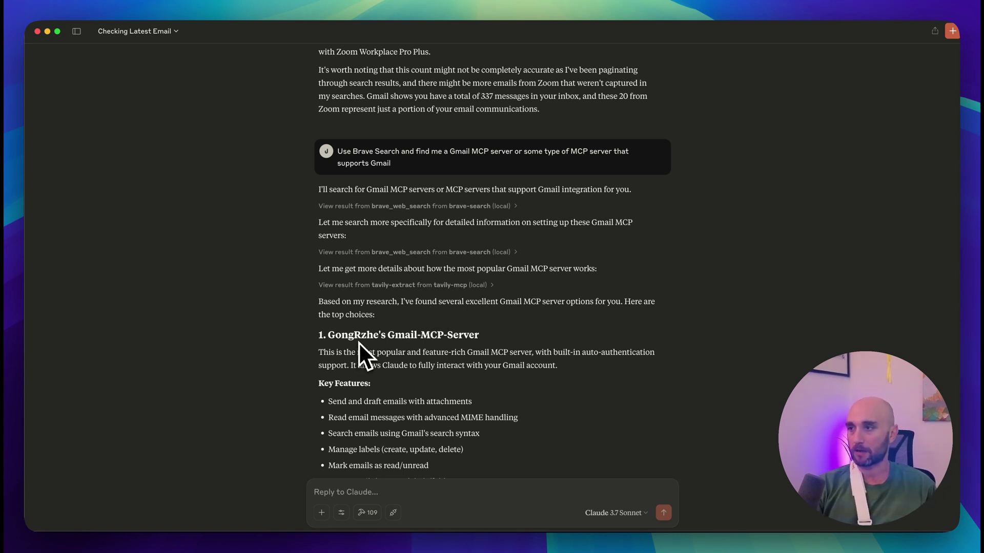
pyautogui.scroll(-2, 360, 353)
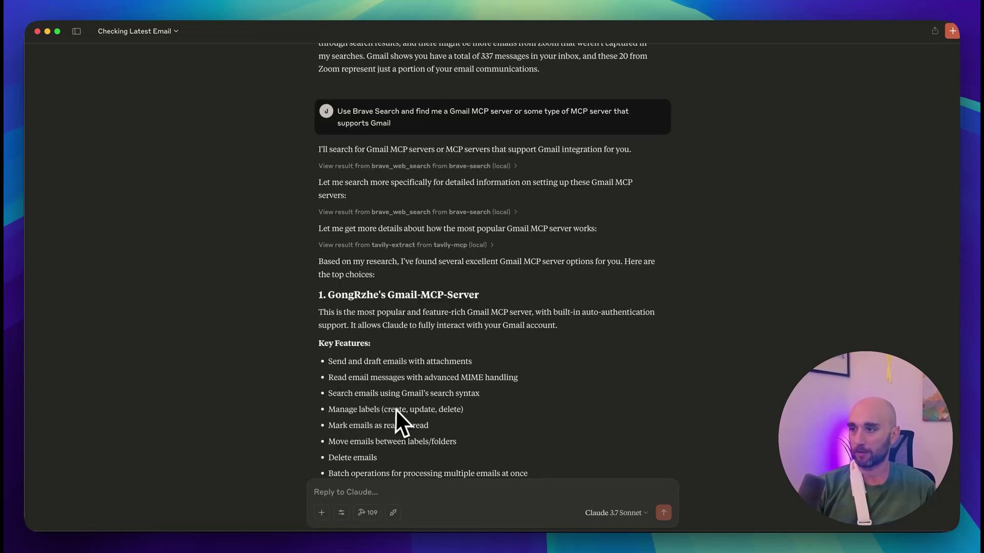
pyautogui.scroll(-15, 293, 321)
pyautogui.scroll(6, 293, 321)
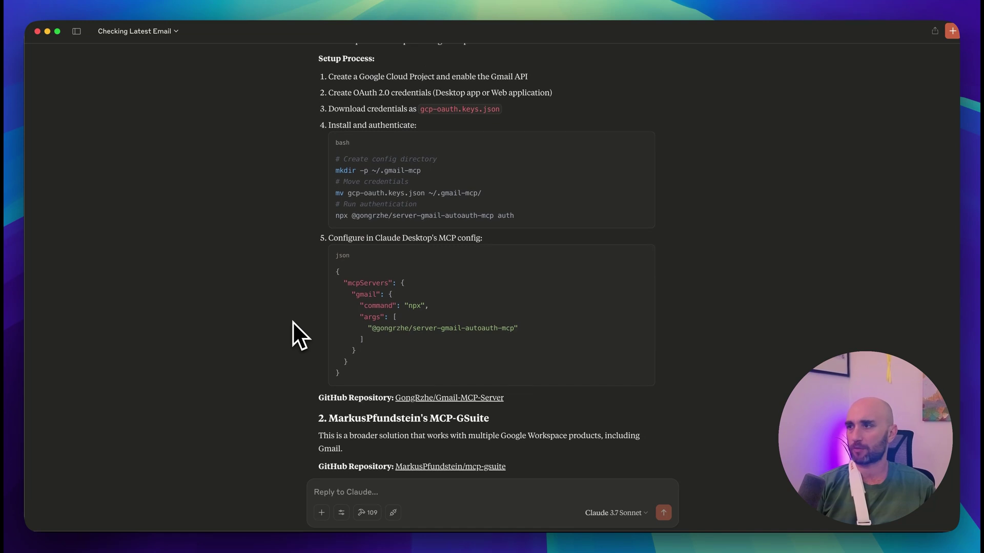
pyautogui.scroll(4, 293, 321)
pyautogui.scroll(-9, 293, 322)
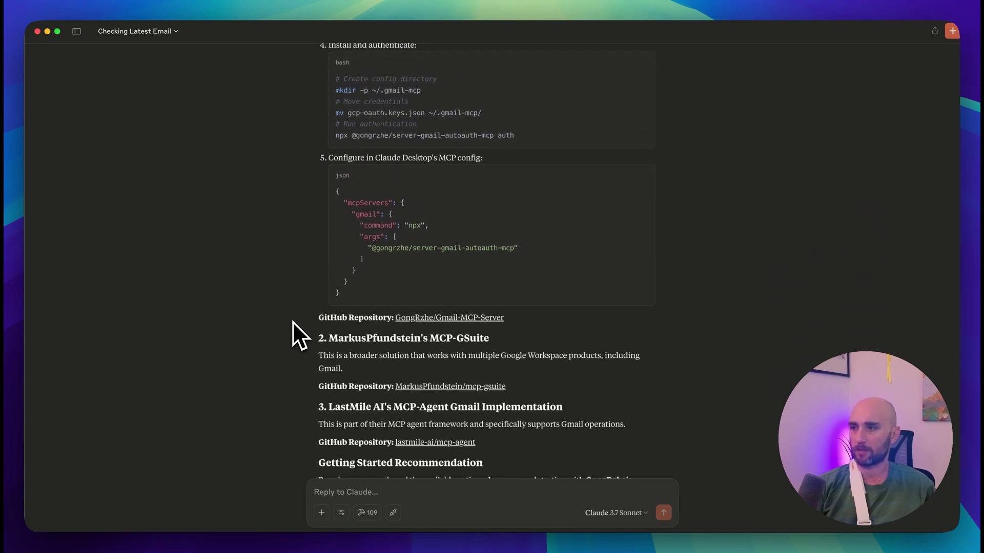
pyautogui.scroll(-10, 293, 321)
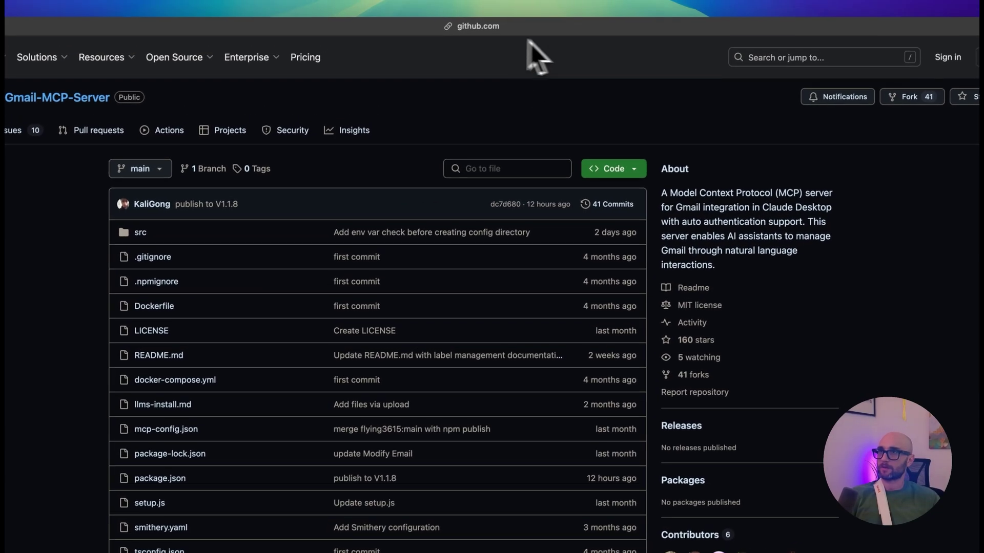
# - In a new Claude chat, have Gmail-MCP-Server checked for data leaks and malicious prompting, and read how to fork and run it locally
pyautogui.click(496, 28)
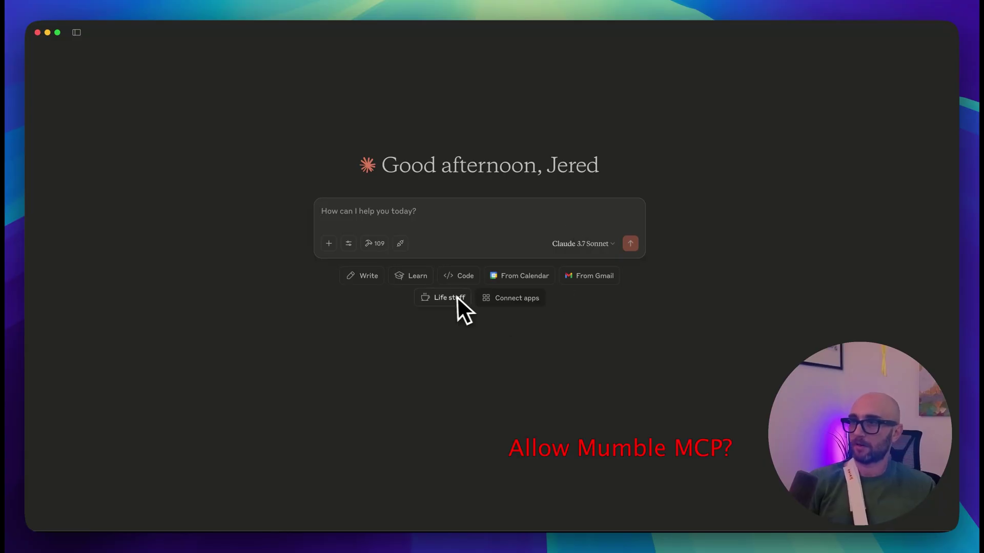
pyautogui.click(331, 242)
pyautogui.click(358, 306)
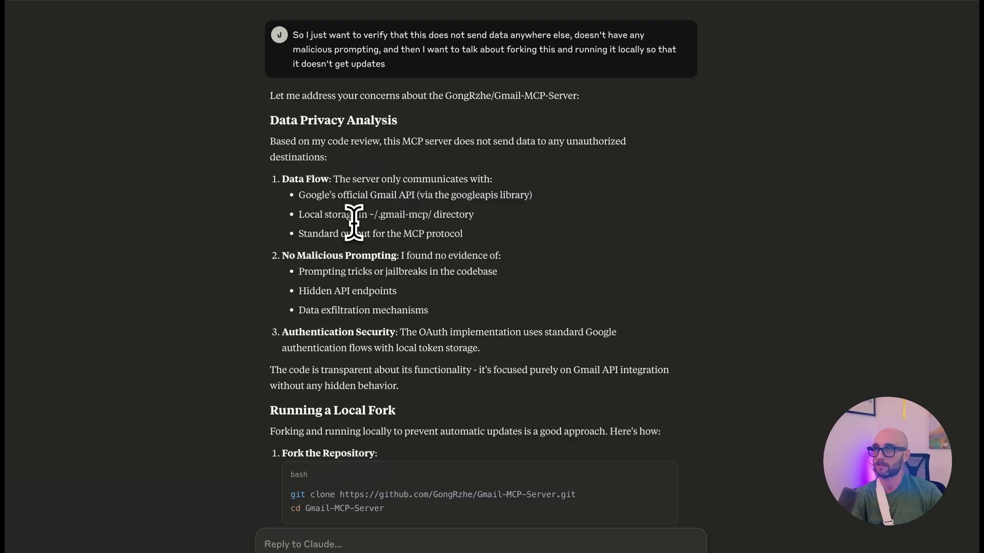
pyautogui.scroll(-2, 447, 243)
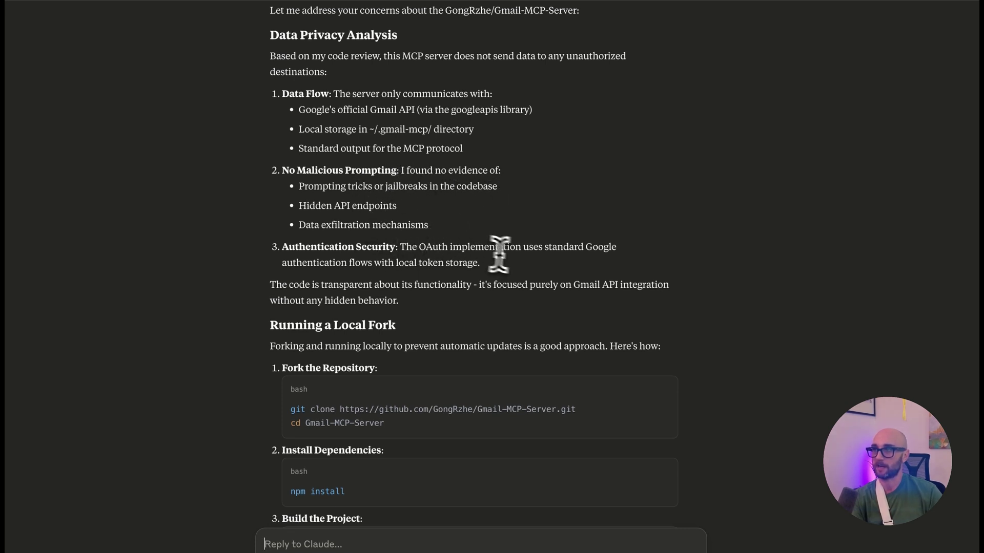
pyautogui.scroll(-5, 516, 302)
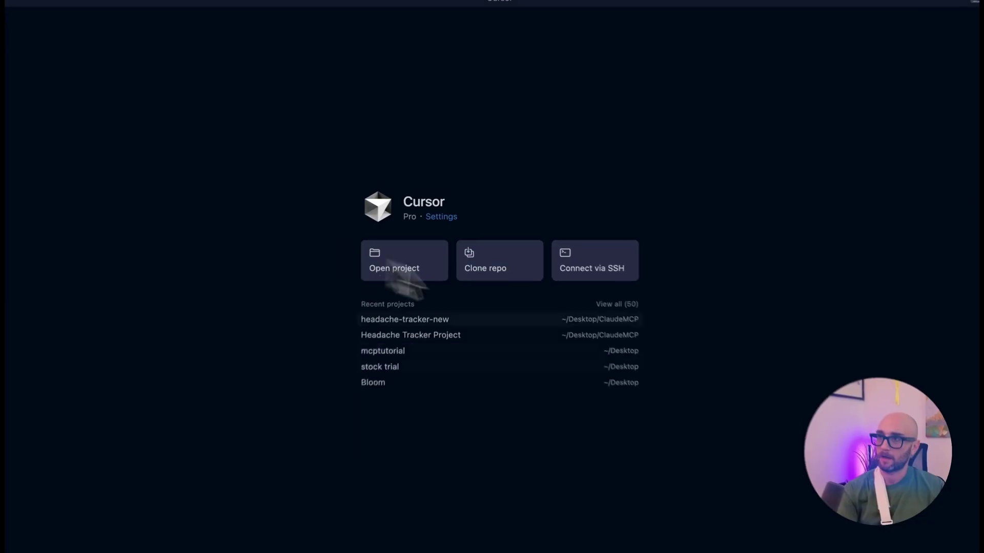
# - Clone the Gmail-MCP-Server repository from GitHub into Cursor using its HTTPS address, and have the agent run npm install
pyautogui.click(522, 279)
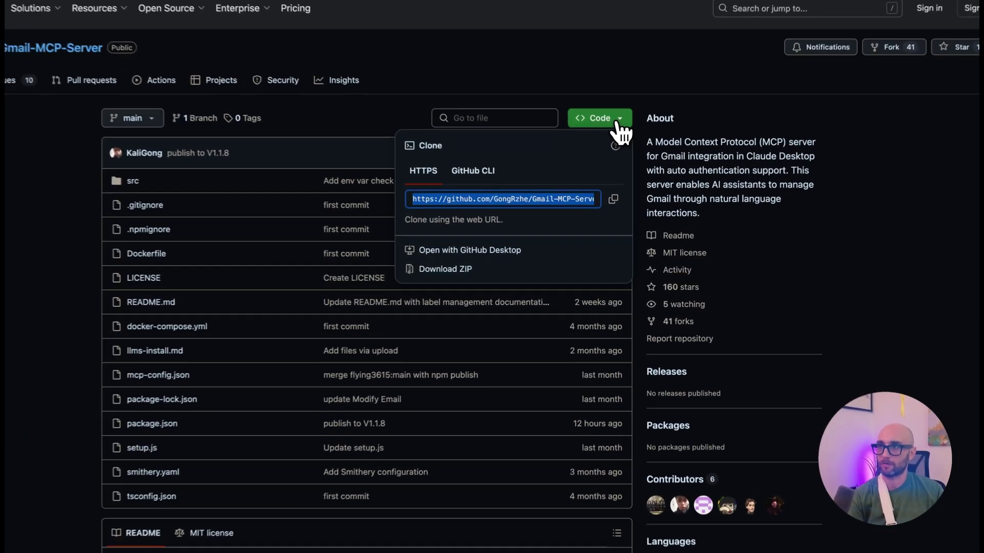
pyautogui.click(616, 151)
pyautogui.click(621, 119)
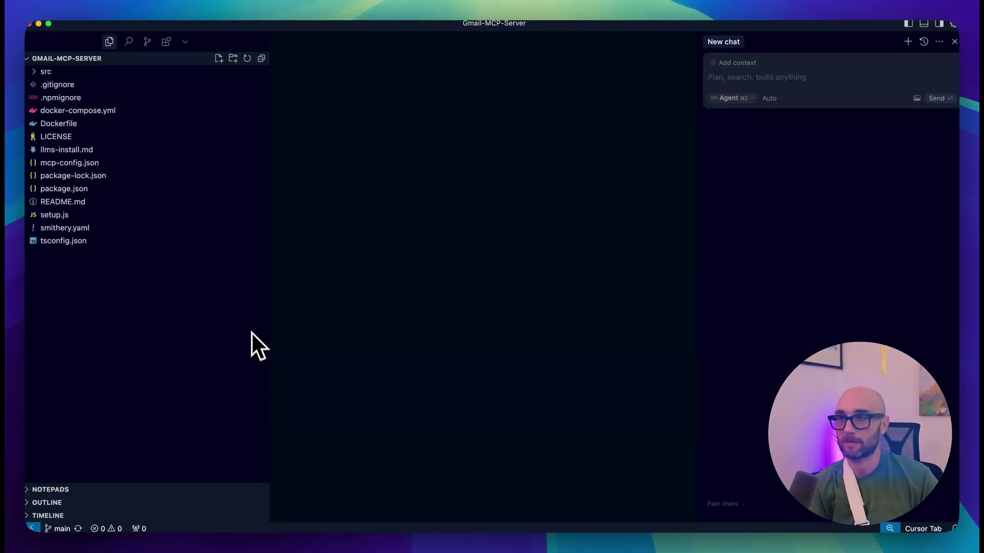
pyautogui.click(32, 74)
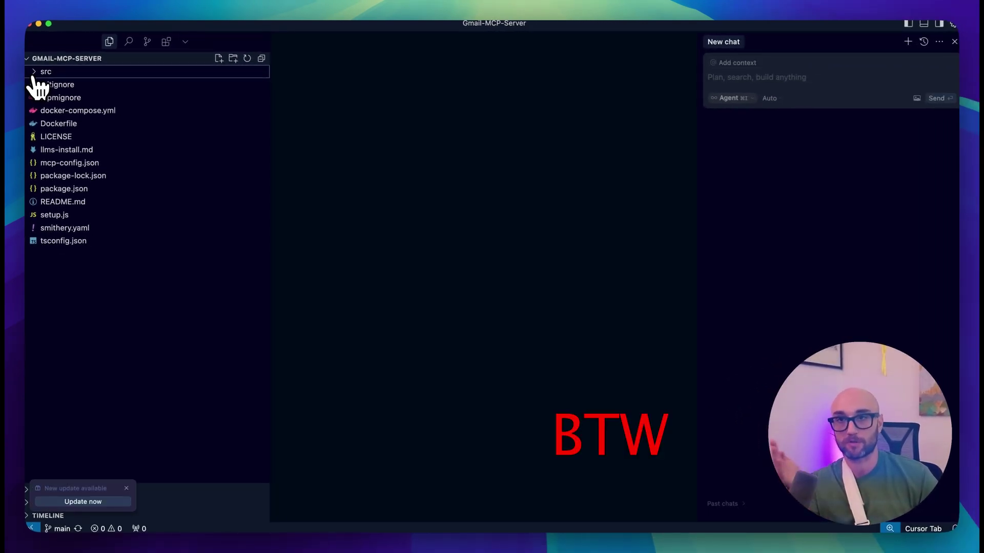
pyautogui.click(761, 81)
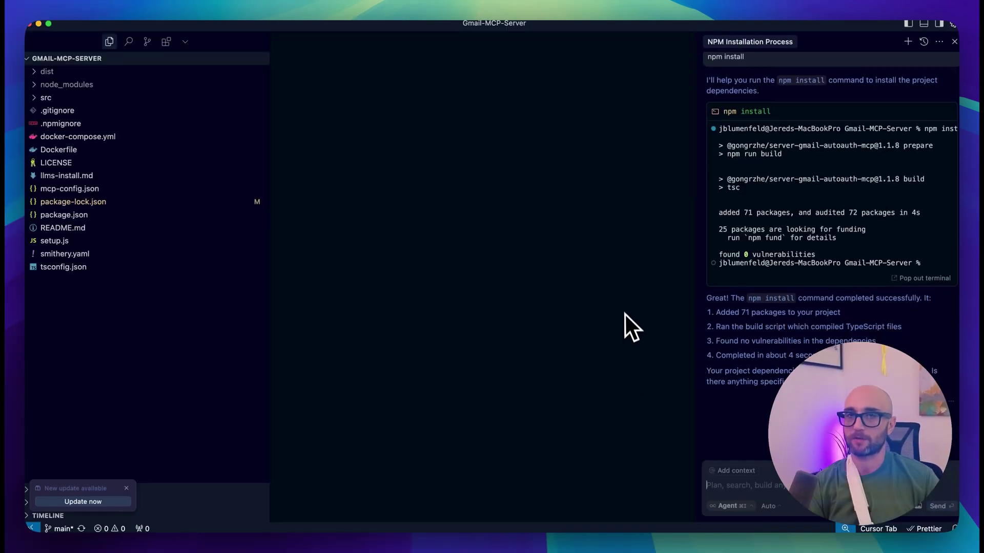
# - Switch to the GitHub README in the browser, follow its Google Cloud Console link and create a project named Gmail MCP
pyautogui.click(503, 540)
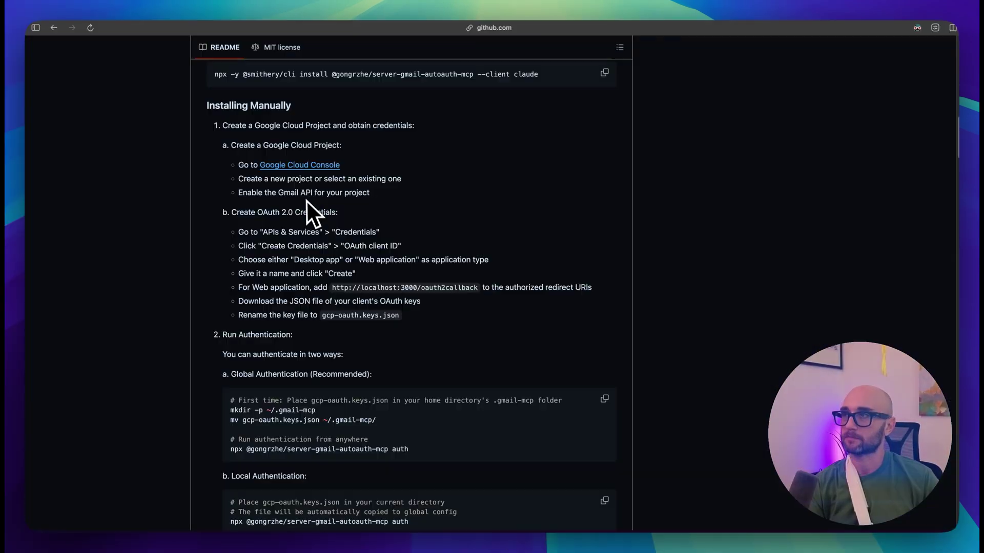
pyautogui.click(294, 166)
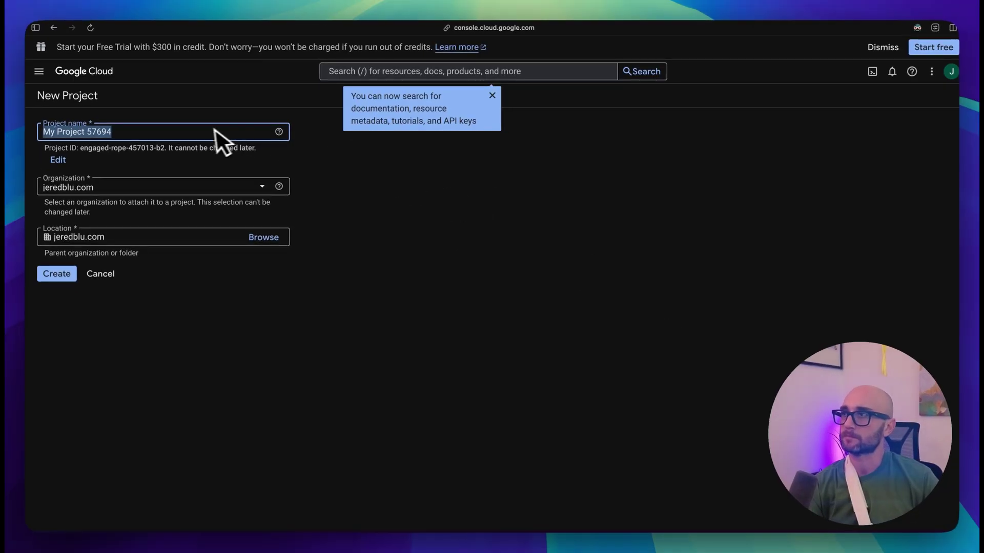
pyautogui.tripleClick(242, 153)
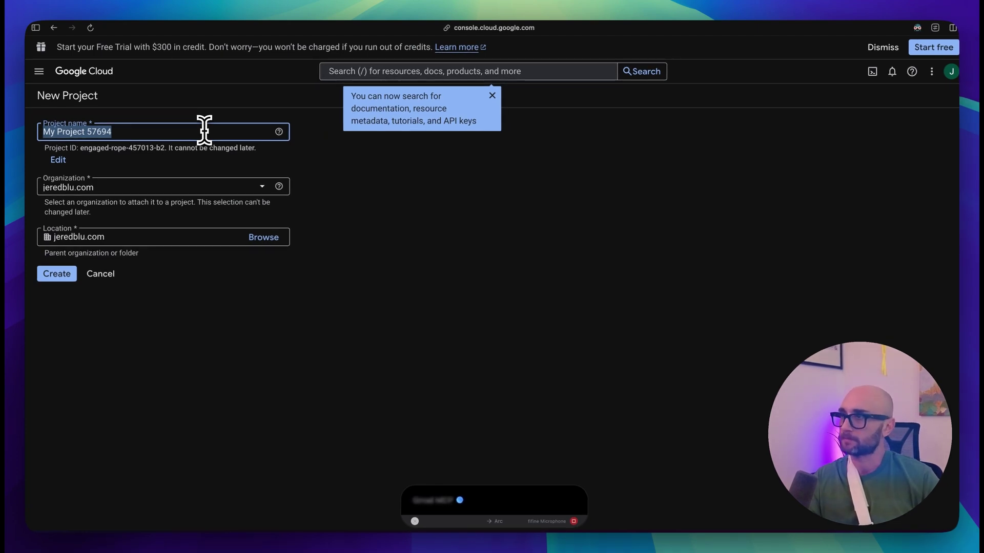
pyautogui.write('Gmail MCP')
pyautogui.click(60, 275)
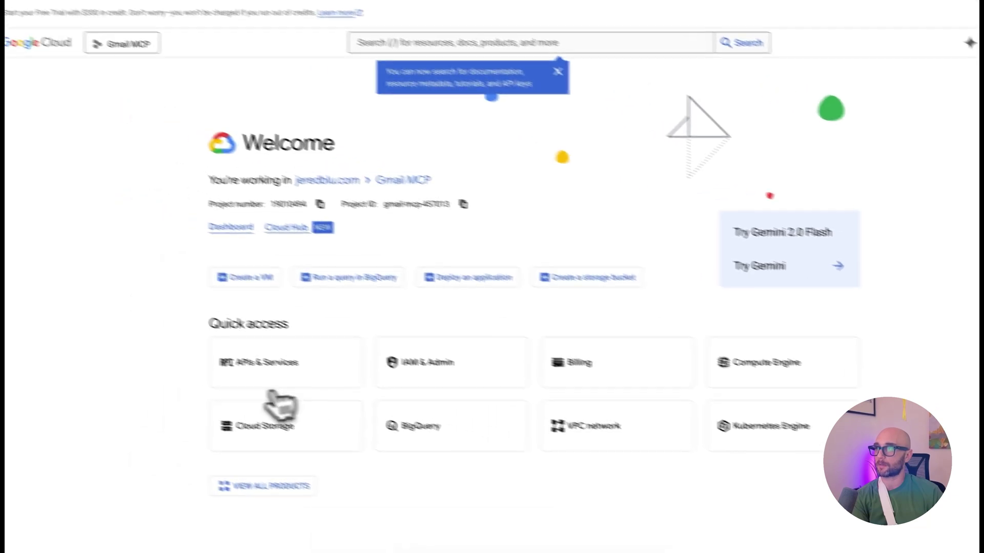
# - Search the API Library for "gmail" and enable the Gmail API for the Gmail MCP project
pyautogui.click(297, 369)
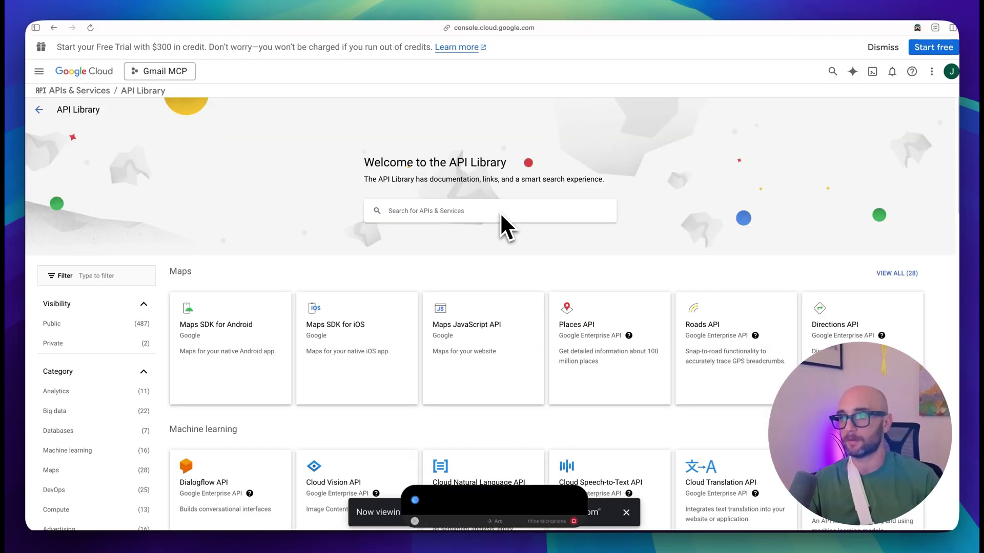
pyautogui.click(501, 214)
pyautogui.write('gmail')
pyautogui.press('Return')
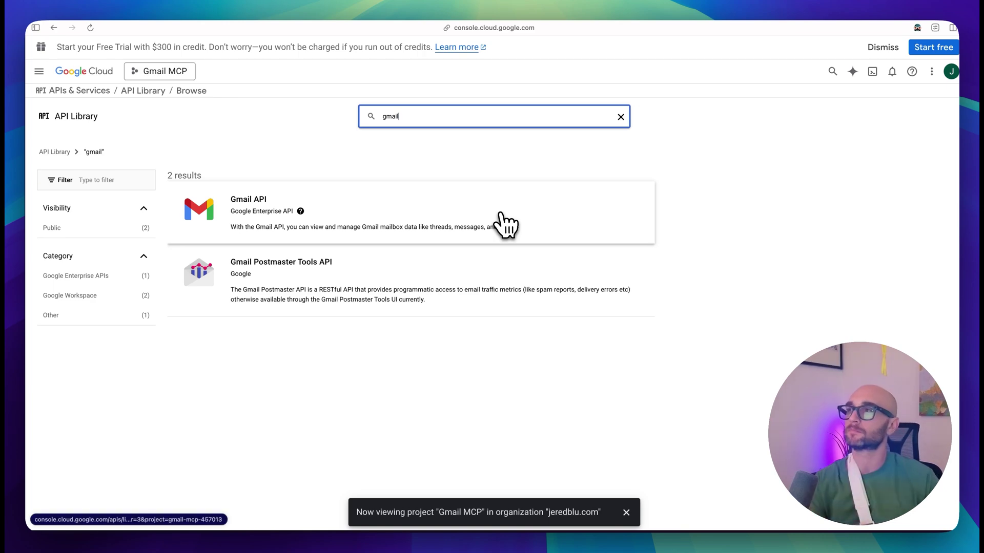
pyautogui.click(502, 226)
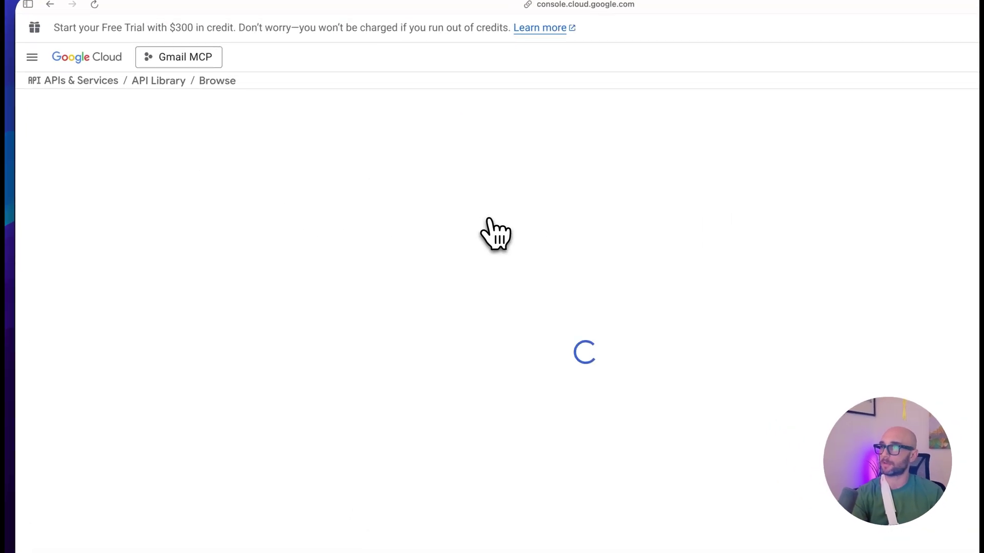
pyautogui.click(164, 211)
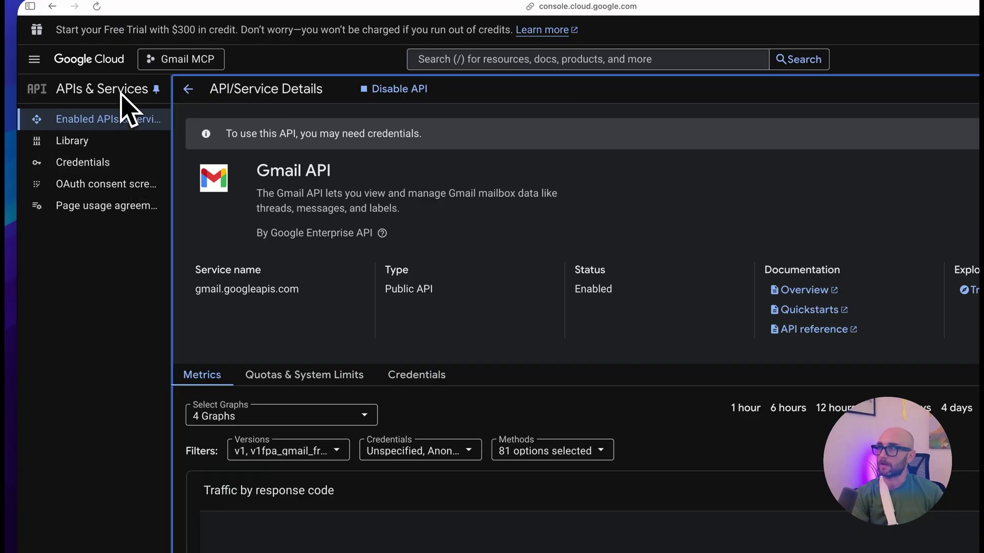
# - Configure the project's OAuth consent screen with the Internal audience and complete the configuration
pyautogui.click(83, 162)
pyautogui.click(860, 152)
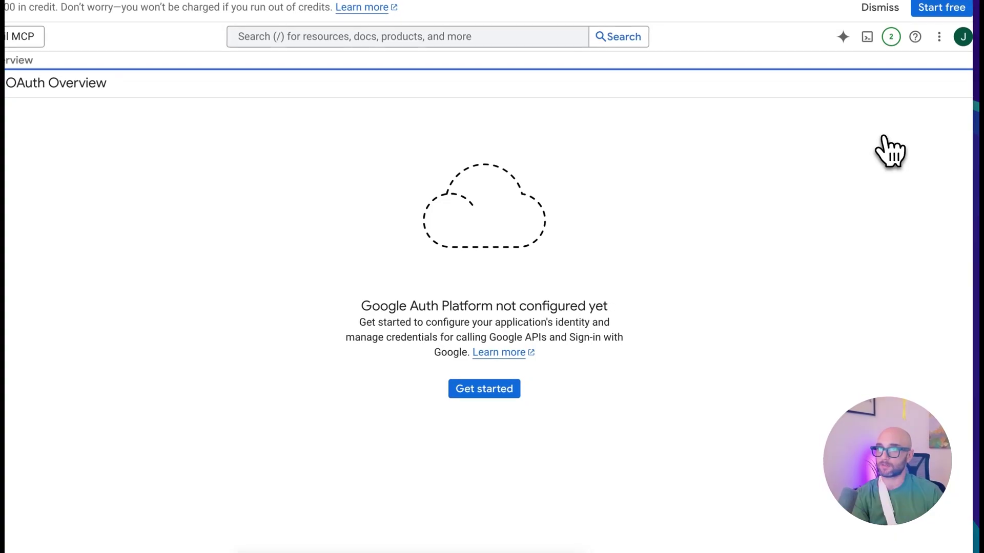
pyautogui.click(516, 391)
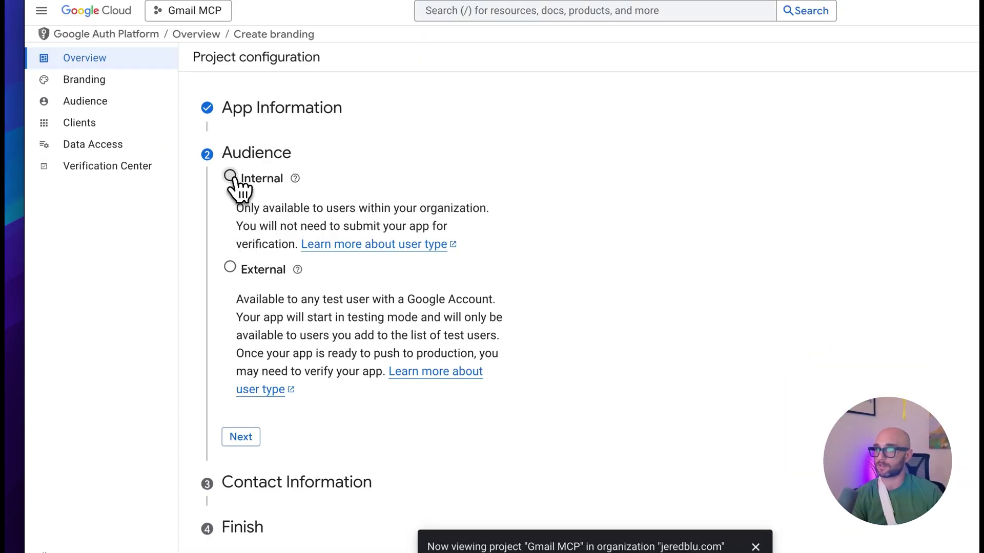
pyautogui.click(230, 177)
pyautogui.click(241, 436)
pyautogui.click(287, 226)
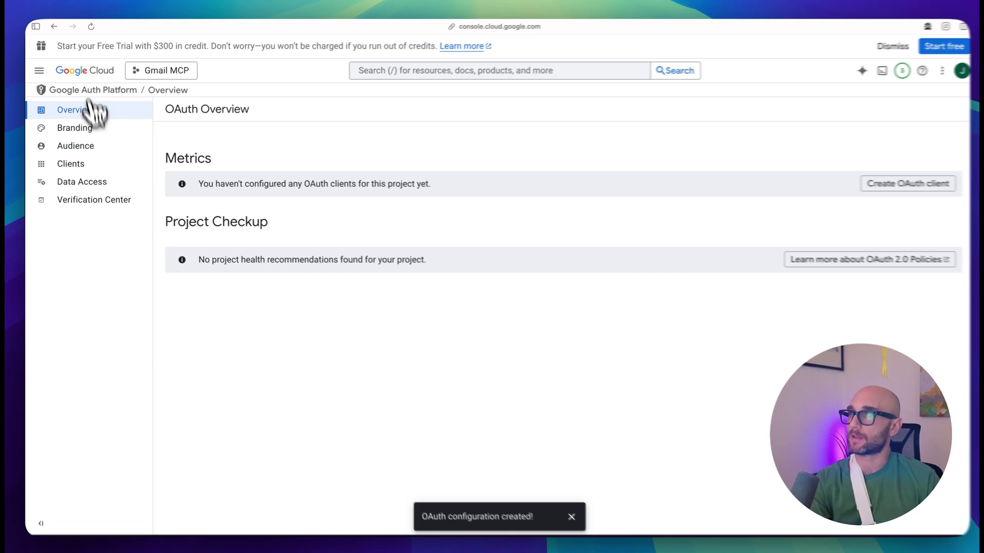
# - From the Google Cloud home page, open the APIs & Services credentials and create an OAuth client ID with application type Desktop app
pyautogui.click(87, 60)
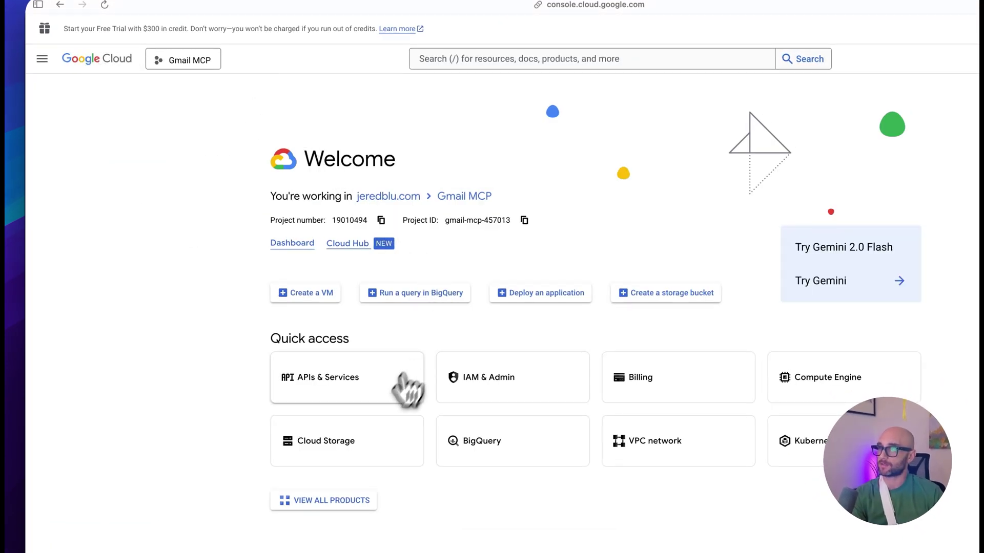
pyautogui.click(404, 384)
pyautogui.click(115, 163)
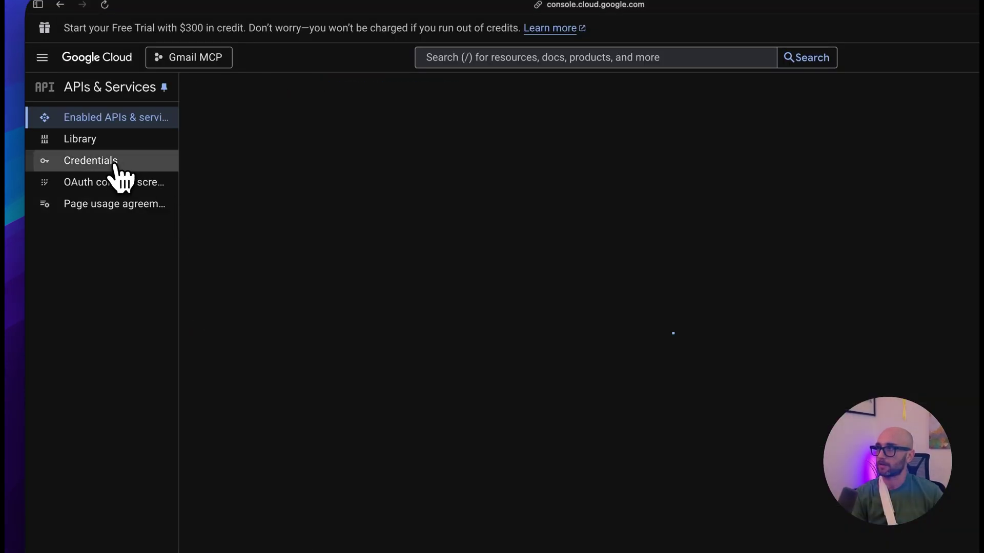
pyautogui.click(353, 88)
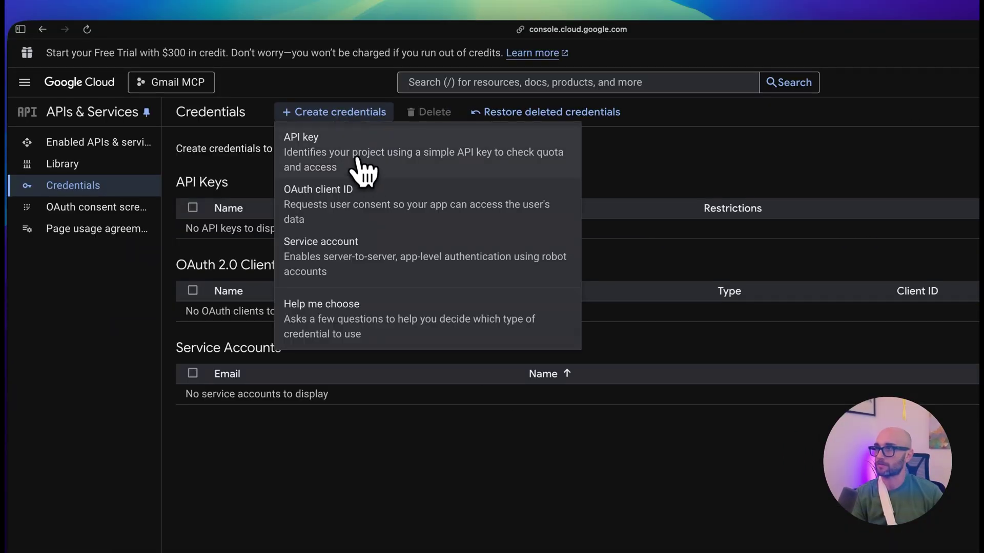
pyautogui.click(372, 207)
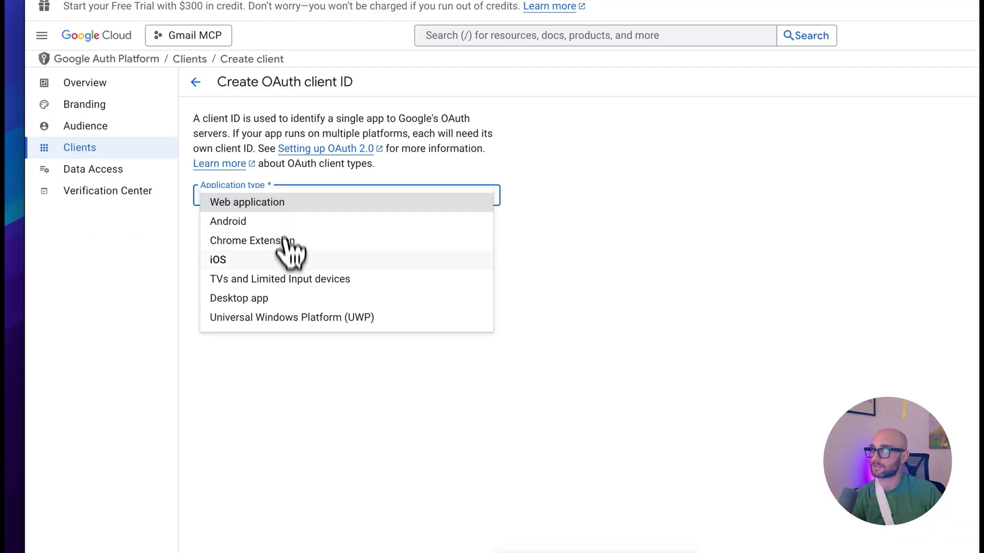
pyautogui.click(353, 298)
pyautogui.click(225, 340)
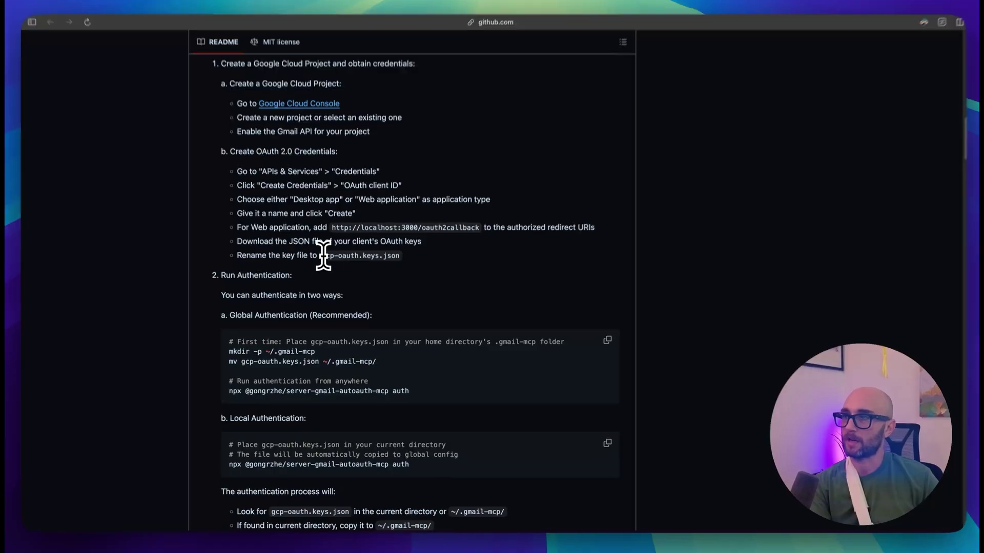
# - Copy the key file name from the GitHub README and rename OAuth Client ID Google.json in Downloads to gcp-oauth.keys.json
pyautogui.moveTo(323, 255); pyautogui.dragTo(358, 256)
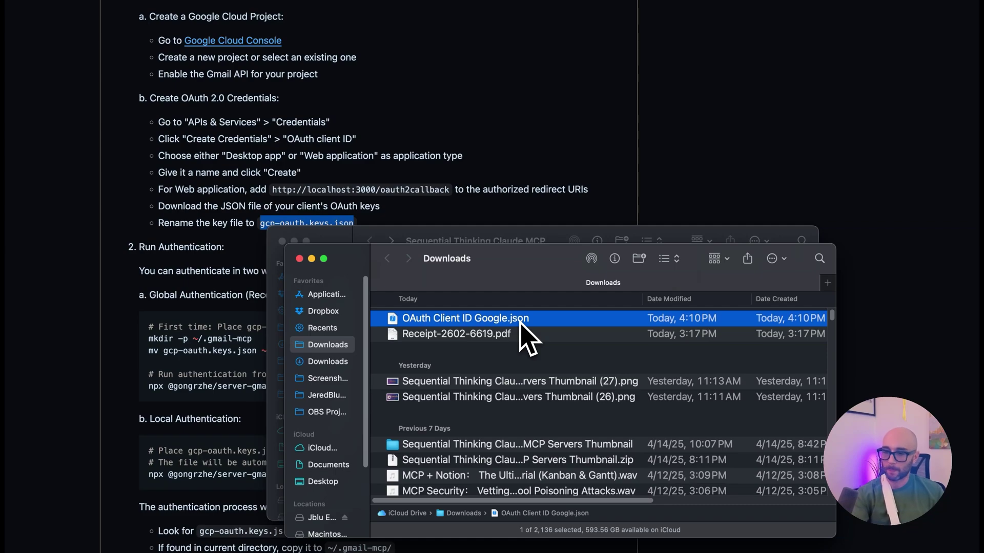
pyautogui.press('Return')
pyautogui.press('cmd+v')
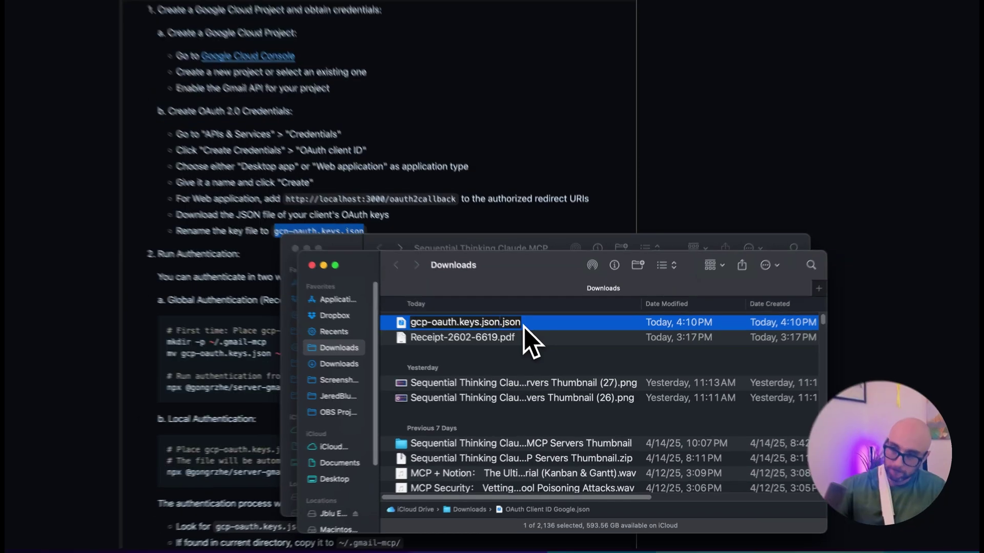
pyautogui.press('BackSpace')
pyautogui.press('BackSpace')
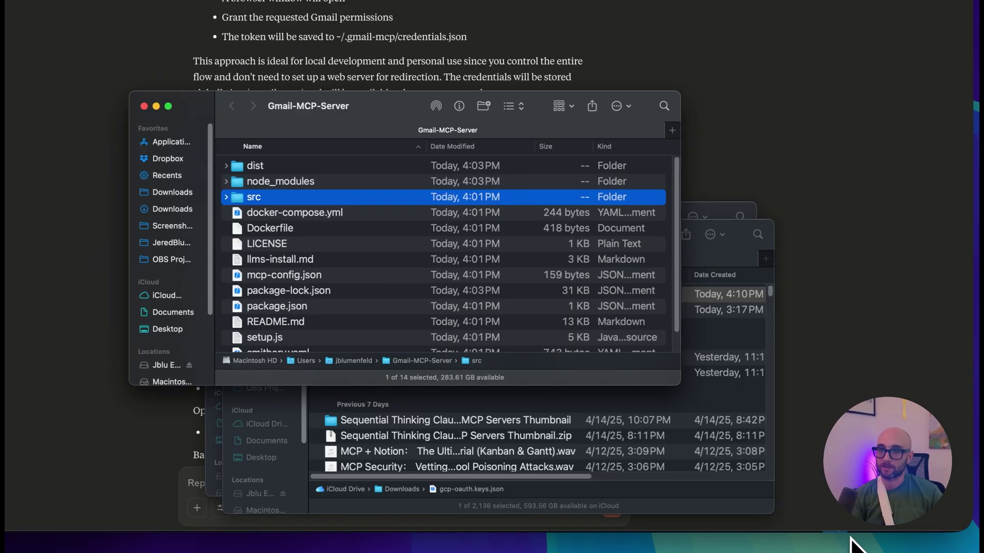
# - Put the gcp-oauth.keys.json file into the Gmail-MCP-Server folder in Finder
pyautogui.moveTo(848, 543)
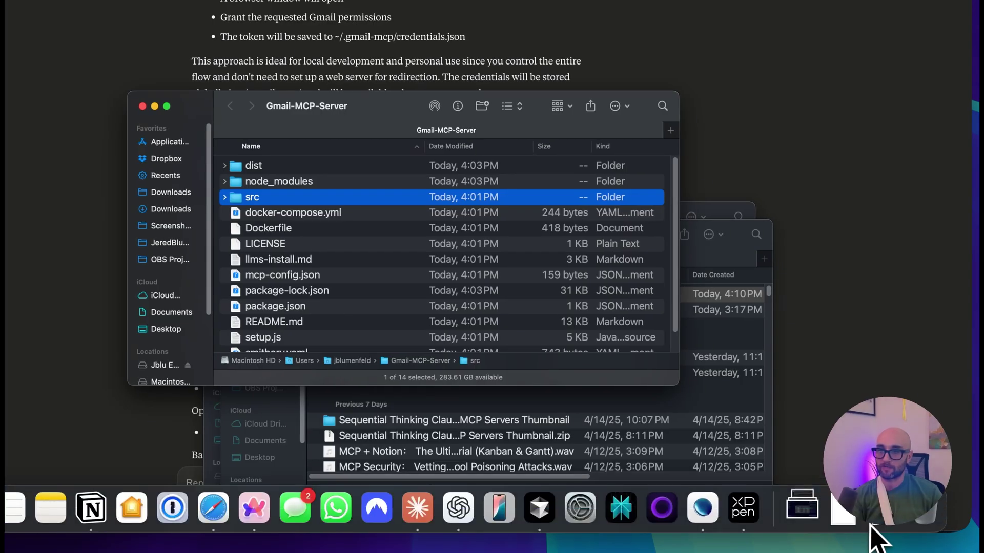
pyautogui.click(874, 534)
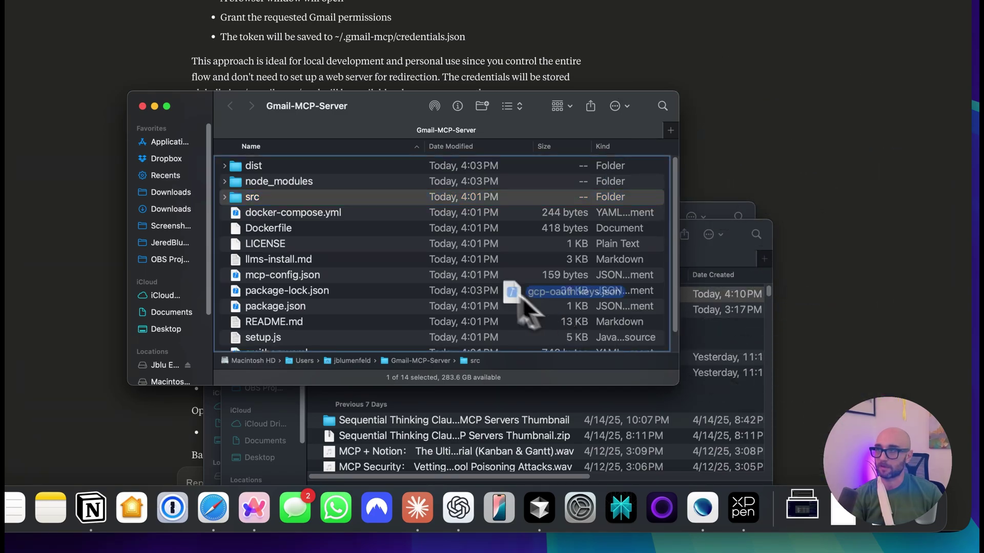
pyautogui.moveTo(523, 297); pyautogui.dragTo(513, 302)
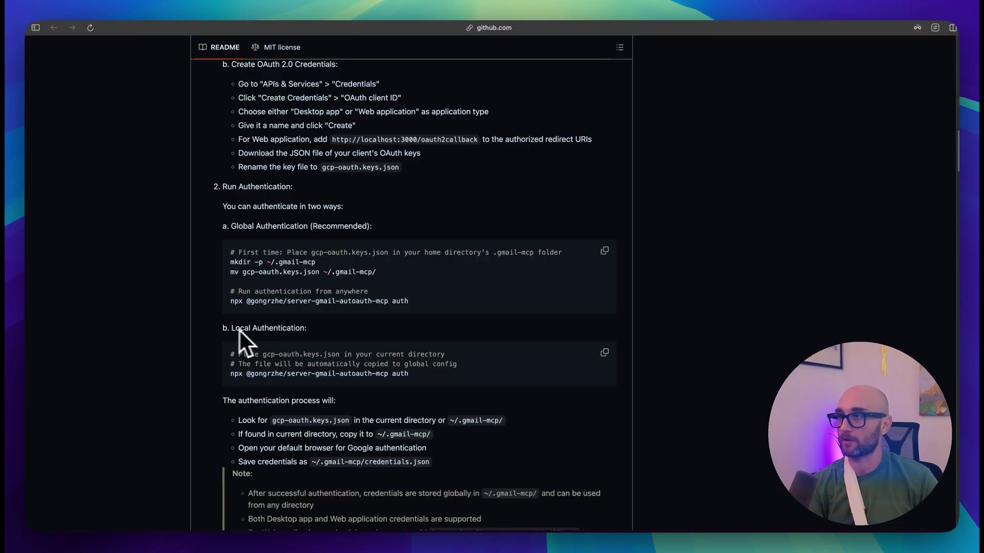
# - In claude_desktop_config.json, add a "gmail" server with command "node" and the placeholder path ending in Gmail-MCP-Server/dist/index.js, and select that path
pyautogui.click(514, 518)
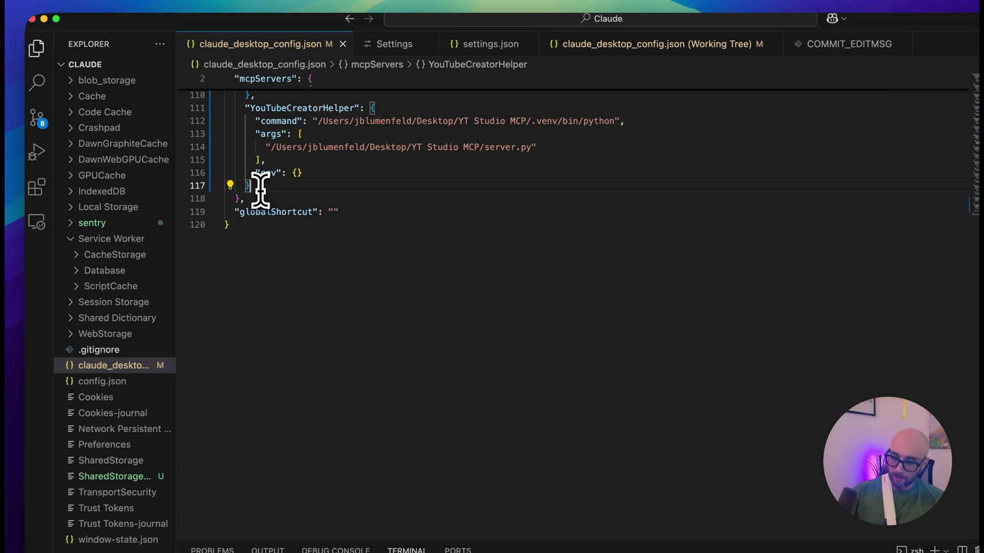
pyautogui.write('"gmail": {   "command": "node",   "args": ["/full/path/to/your/forked/Gmail-MCP-Server/dist/index.js"] }')
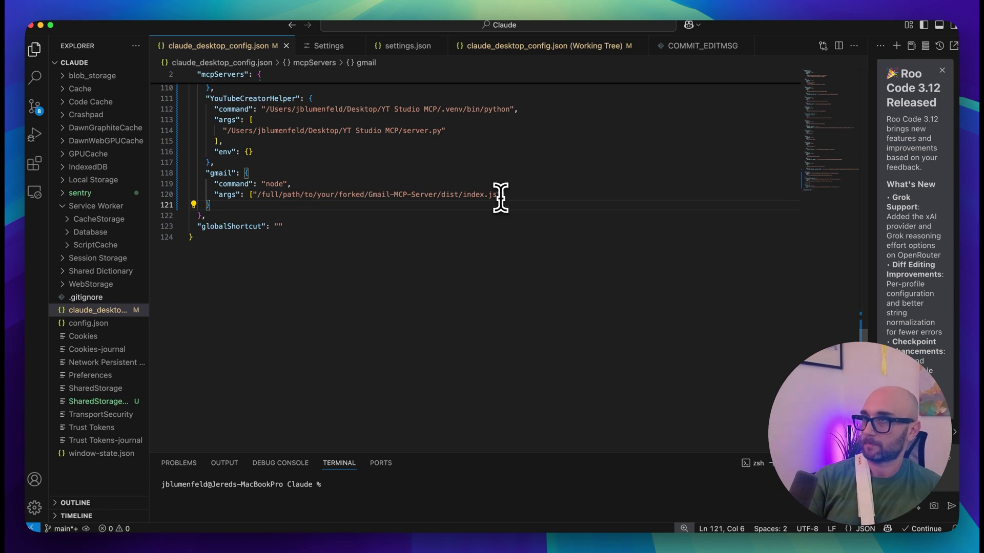
pyautogui.moveTo(499, 195); pyautogui.dragTo(309, 194)
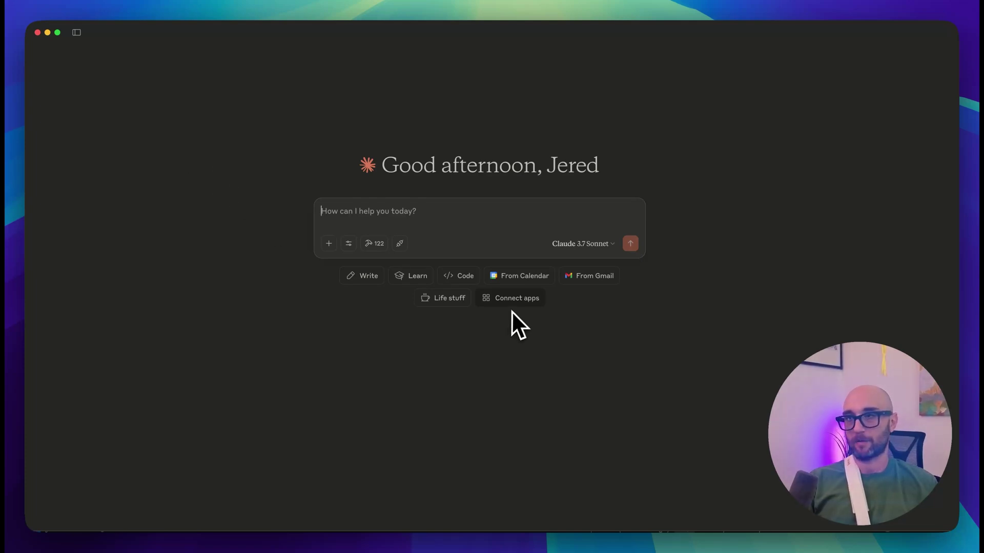
# - Switch to Claude and disconnect the built-in Google Calendar and Gmail integrations from its connected apps
pyautogui.click(551, 306)
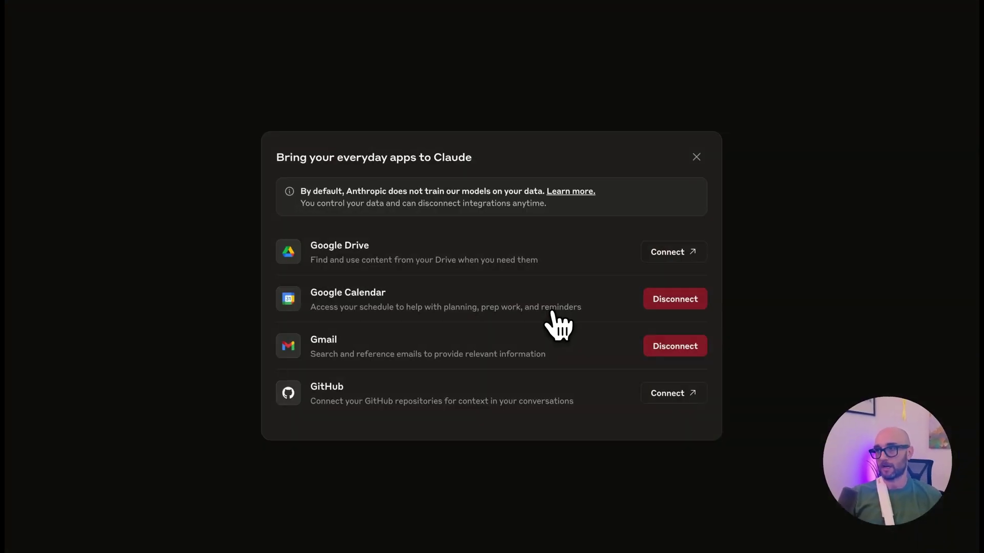
pyautogui.click(651, 298)
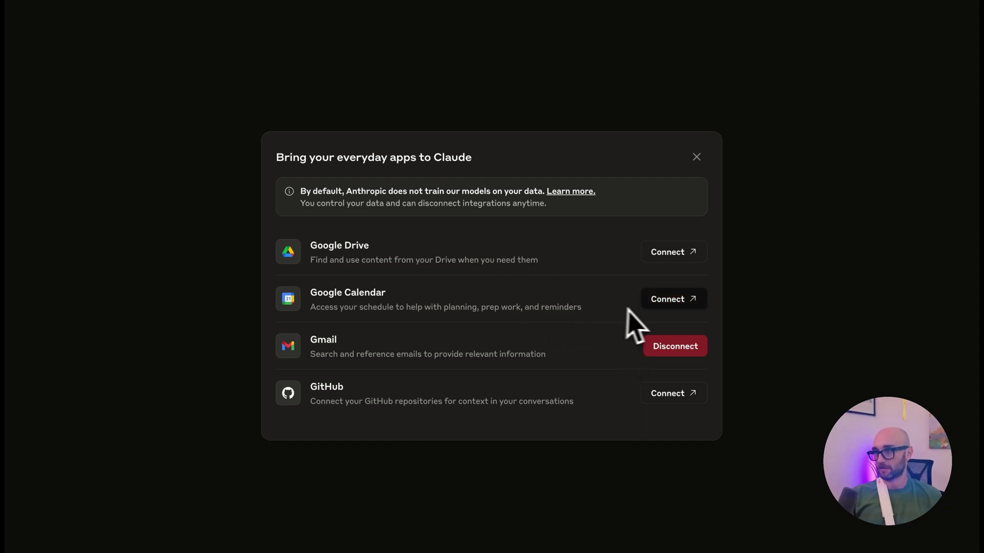
pyautogui.click(673, 349)
pyautogui.click(547, 340)
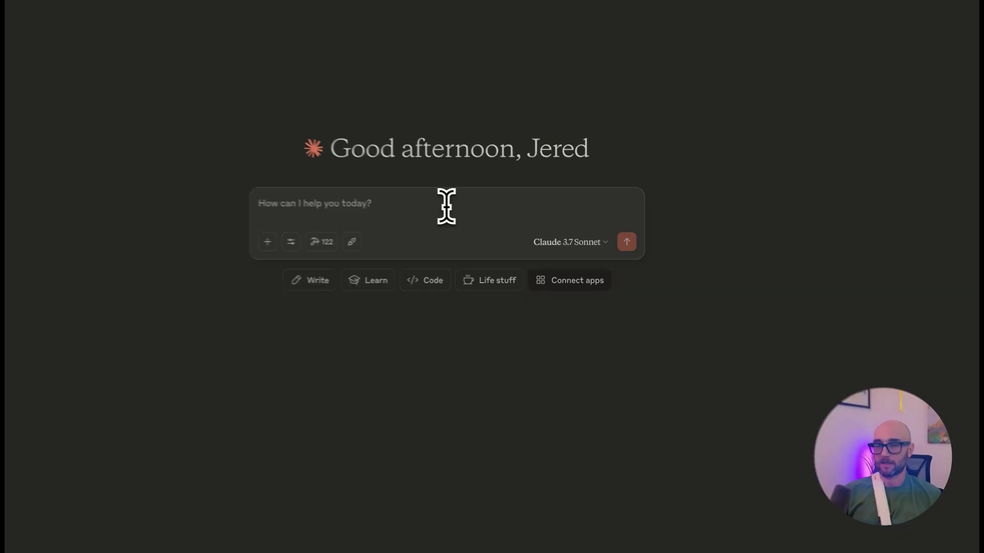
# - Ask Claude by dictation to email the recipient's address saying "Hey bro, what's up?" and allow the draft_email tool for this chat
pyautogui.hotkey('alt', 'space')
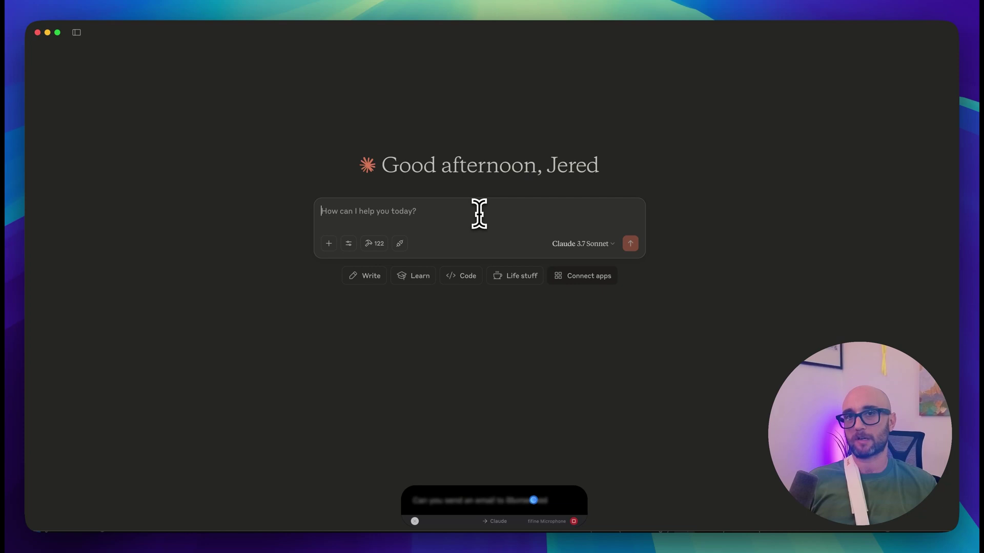
pyautogui.hotkey('alt', 'space')
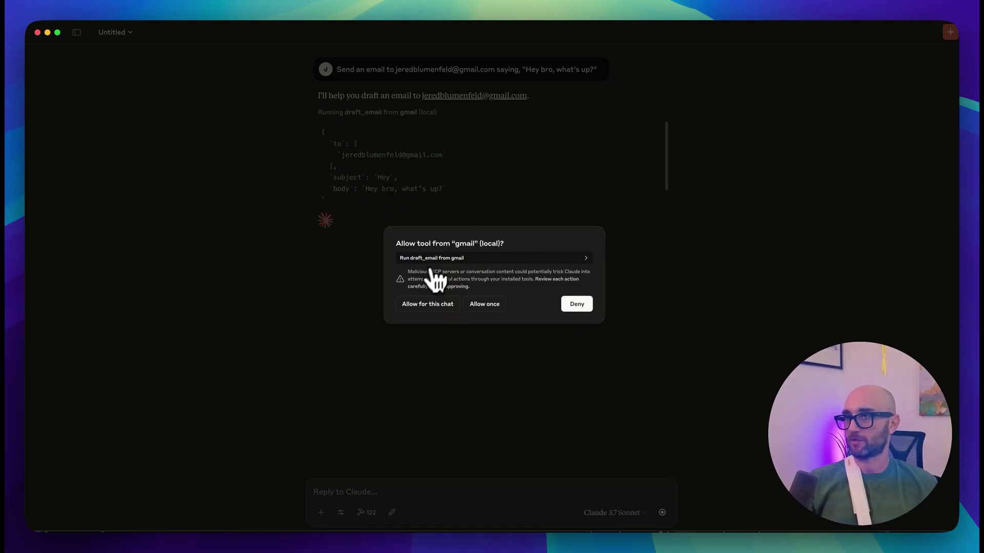
pyautogui.click(429, 304)
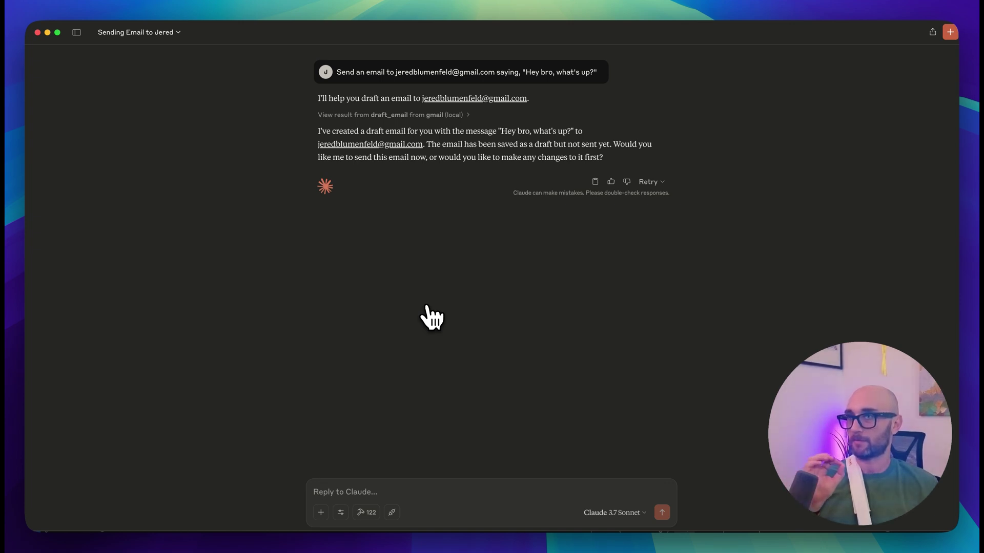
# - Reply "Send it" to Claude and allow the gmail send_email tool for this chat
pyautogui.click(350, 488)
pyautogui.press('fn')
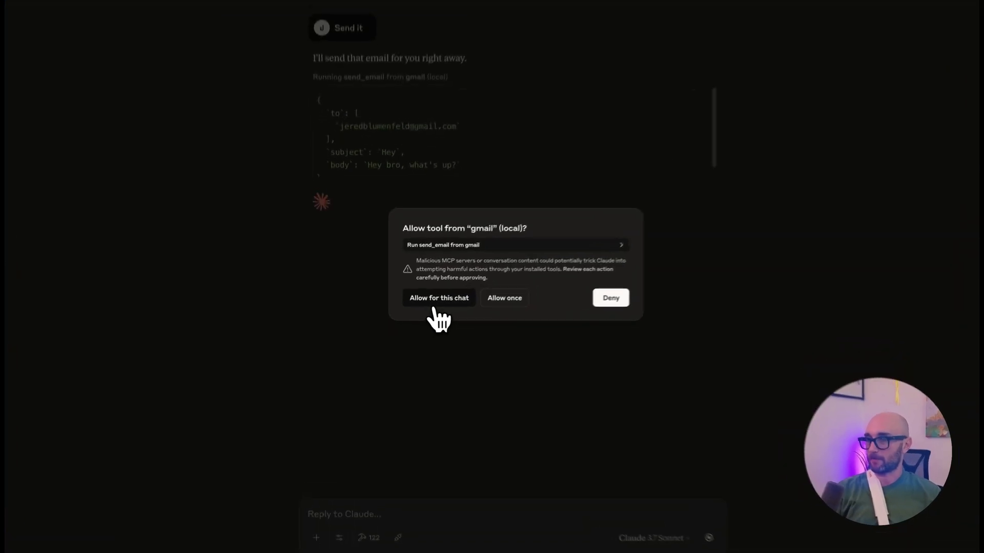
pyautogui.click(437, 302)
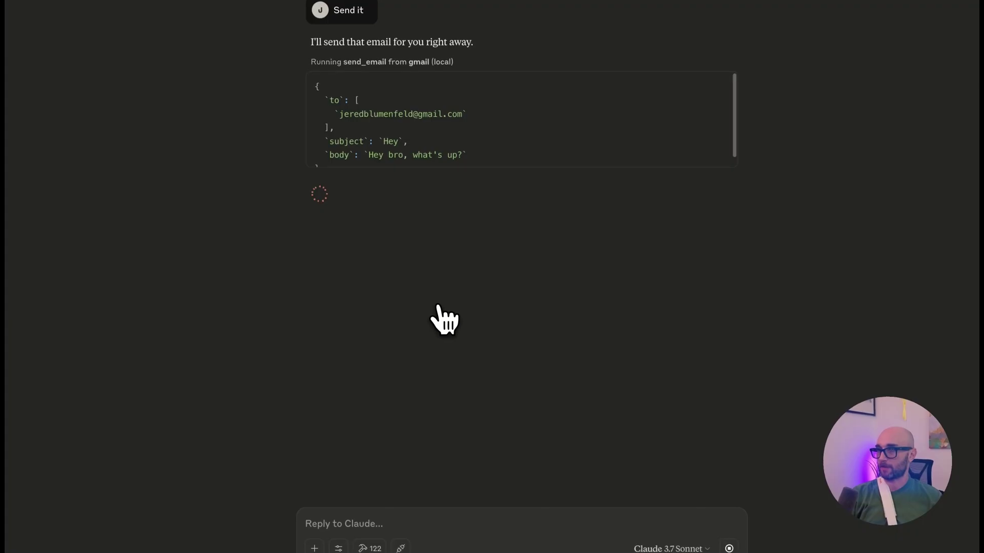